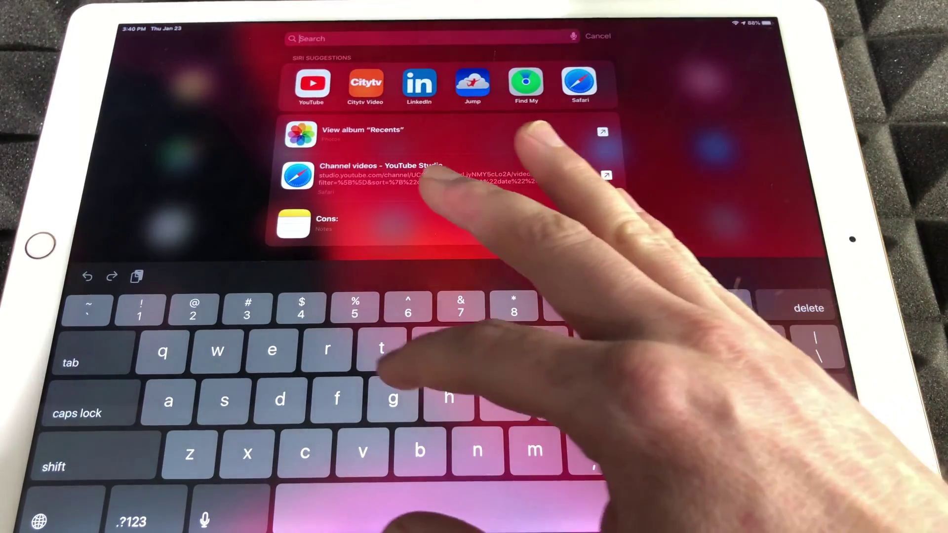
pyautogui.write('google home')
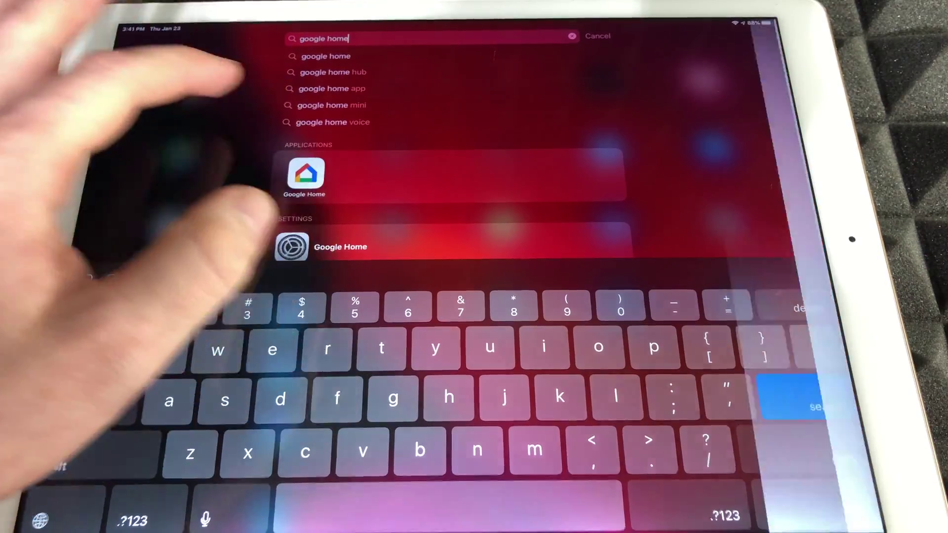
# Launch Google Home from the Spotlight search results for 'google home'
pyautogui.click(305, 174)
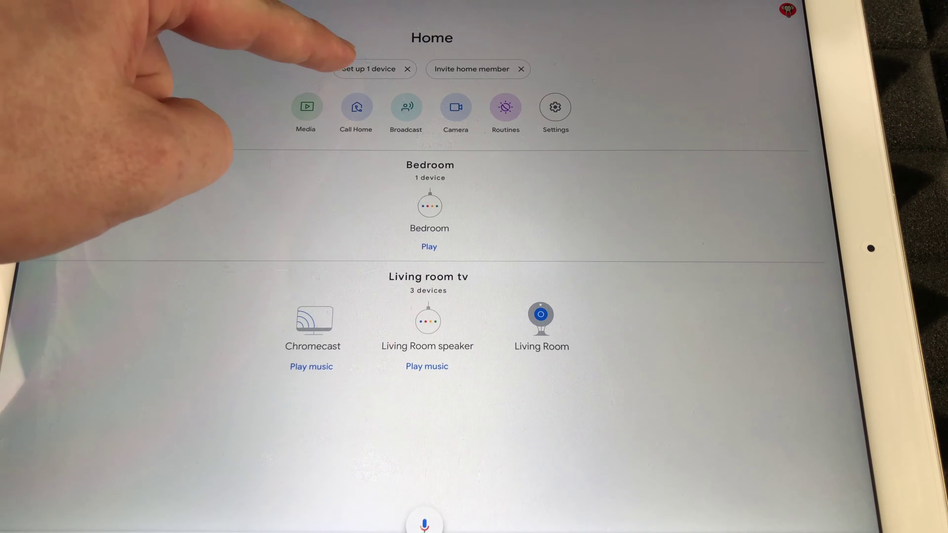
# Begin Nest Mini setup, confirm its test sound, and opt into sharing stats and crash reports
pyautogui.click(432, 37)
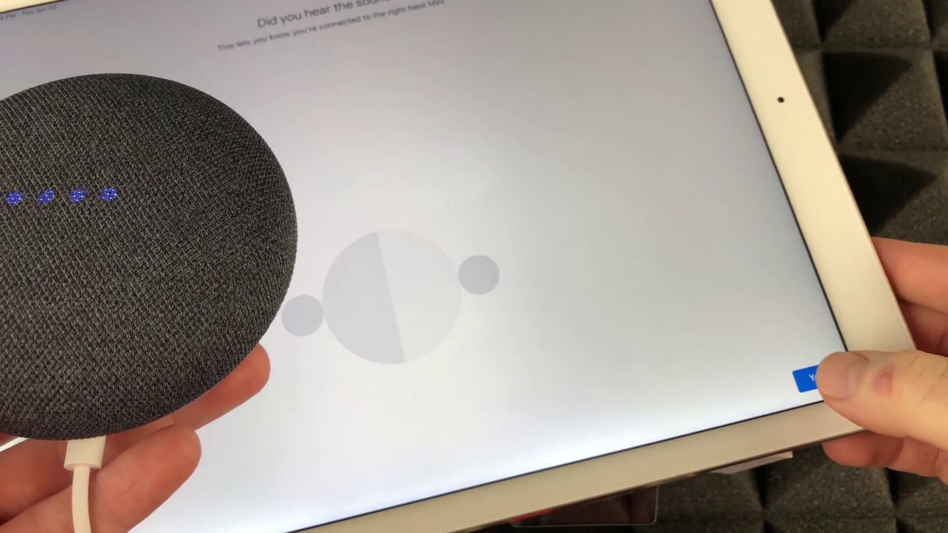
pyautogui.click(807, 377)
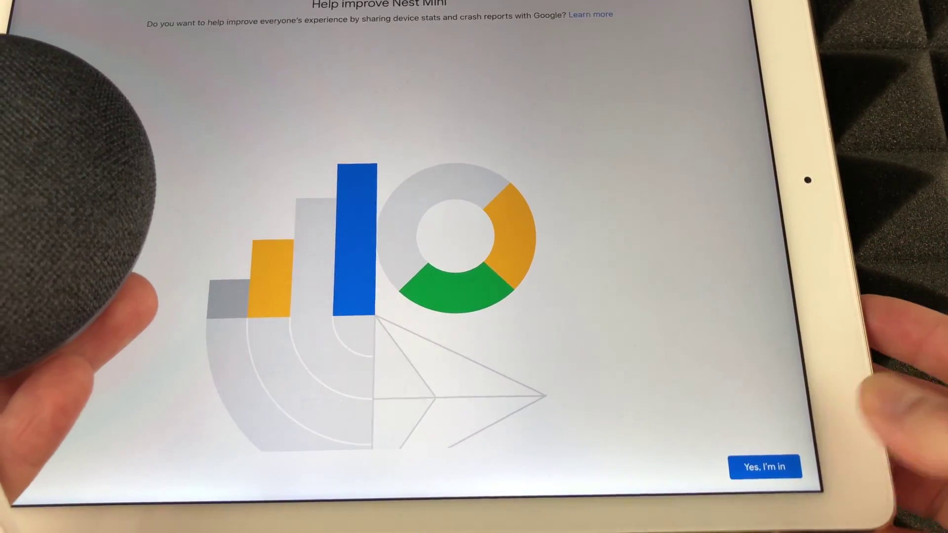
pyautogui.click(756, 467)
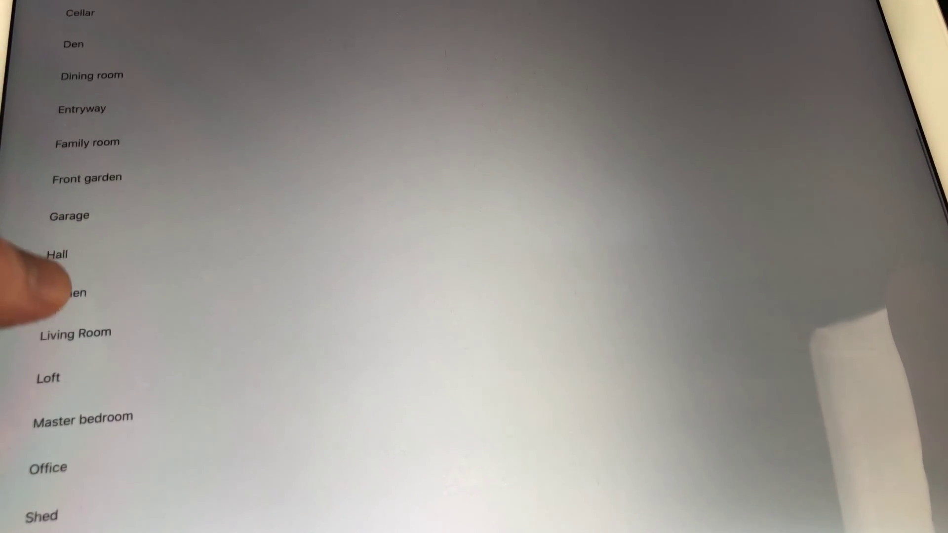
# Assign the Nest Mini to a new custom room named 'Basement'
pyautogui.click(74, 333)
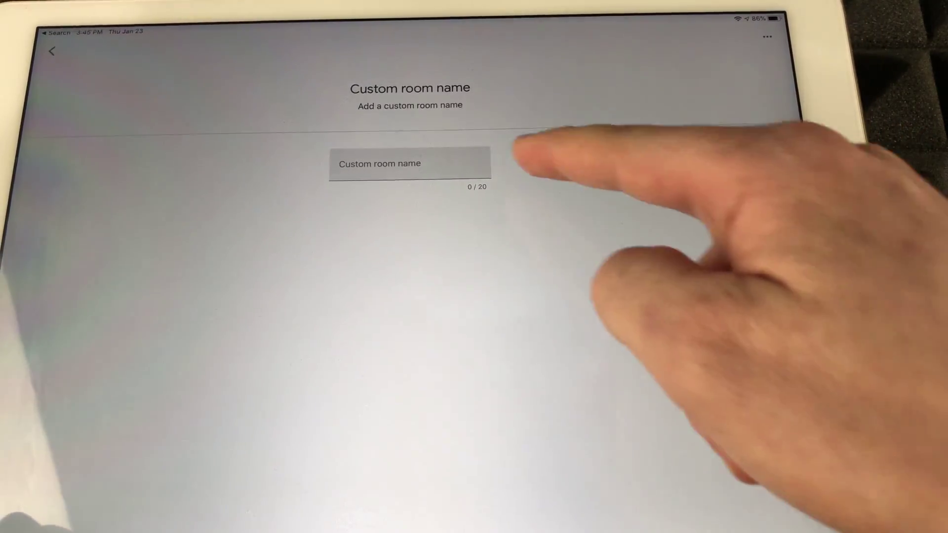
pyautogui.click(444, 164)
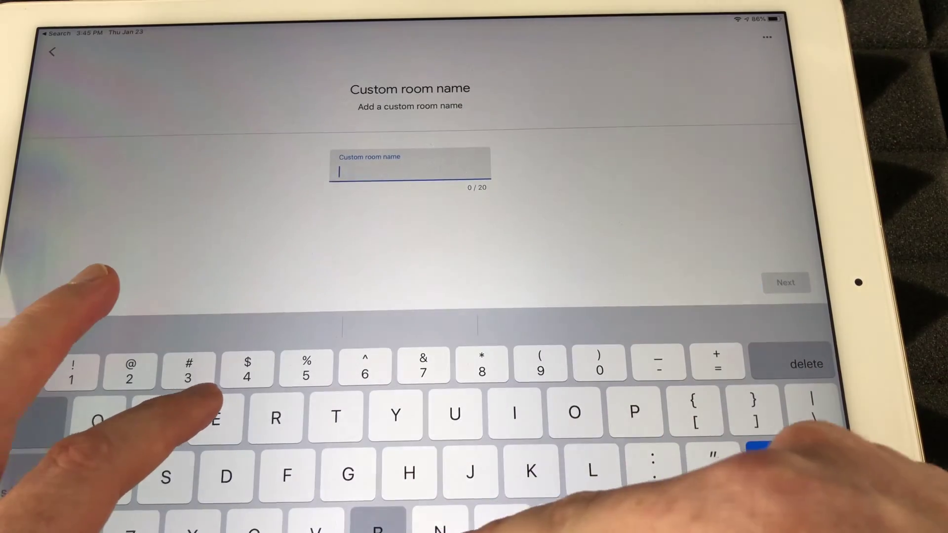
pyautogui.write('Be')
pyautogui.write('asement')
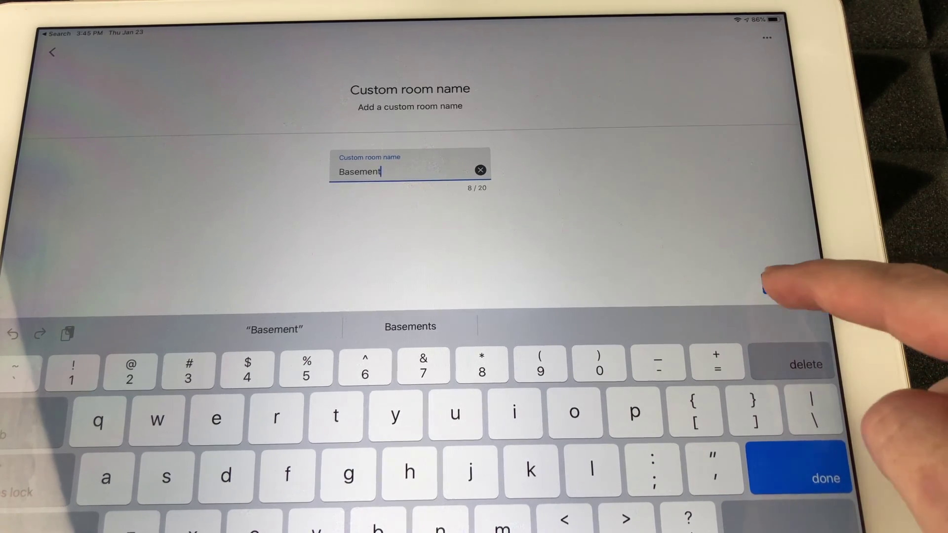
pyautogui.click(766, 284)
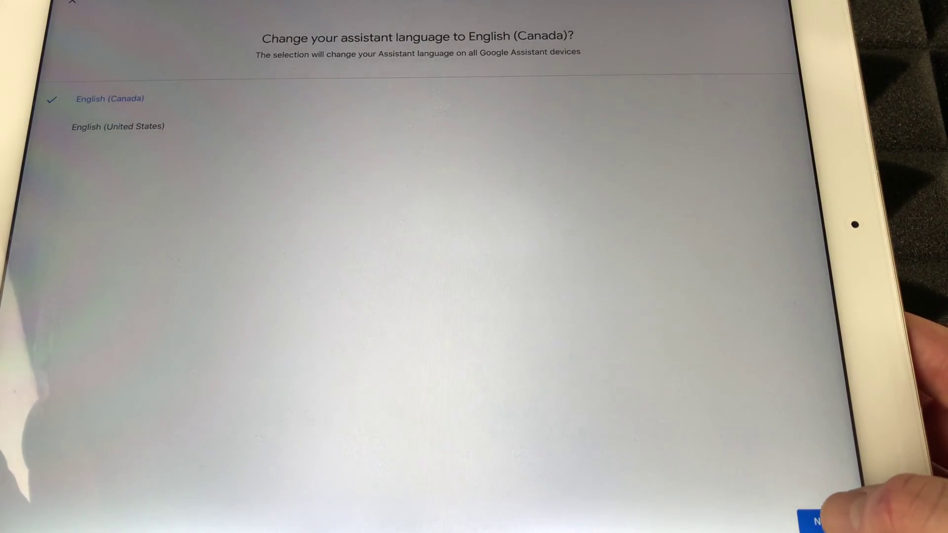
# Keep English (United States) as the Assistant language for all Assistant devices
pyautogui.click(815, 522)
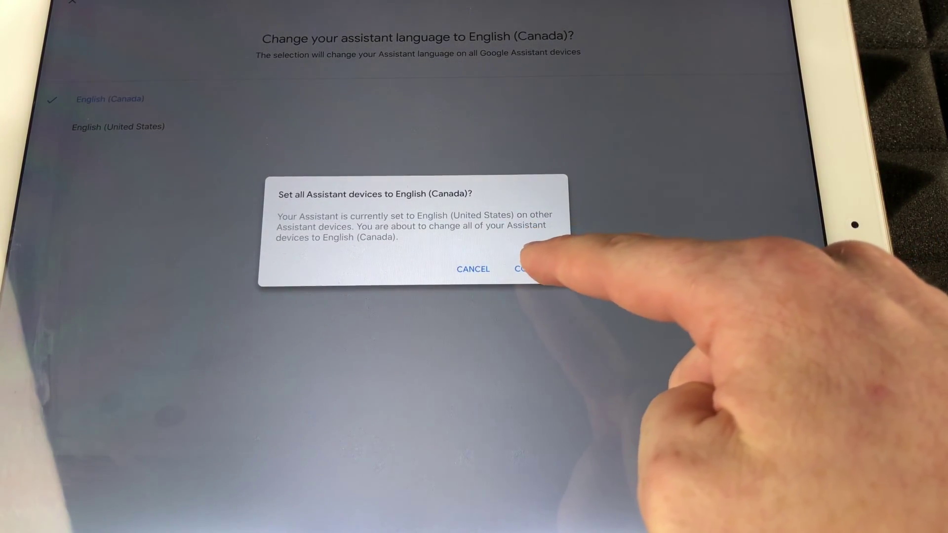
pyautogui.click(527, 269)
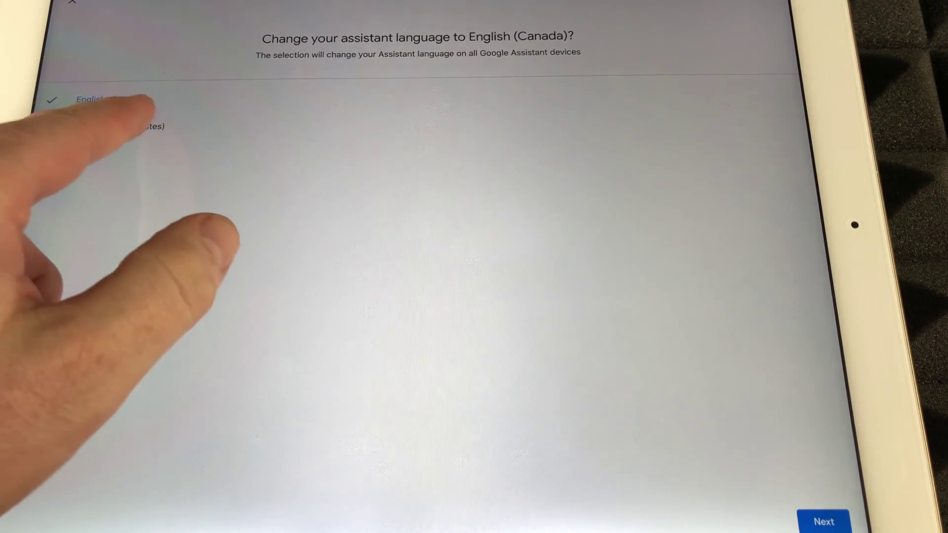
pyautogui.click(118, 127)
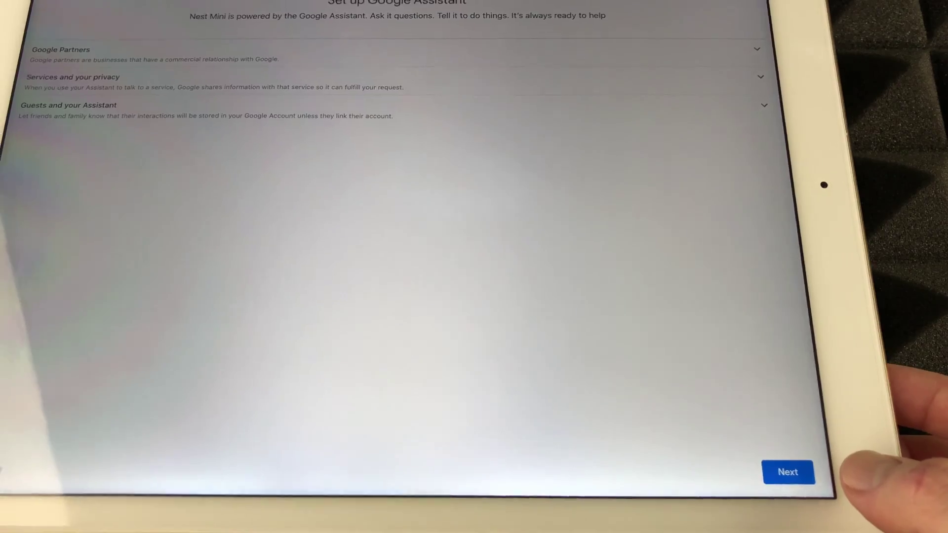
# Accept the Google Assistant setup terms and agree to Voice Match with personal results
pyautogui.click(771, 472)
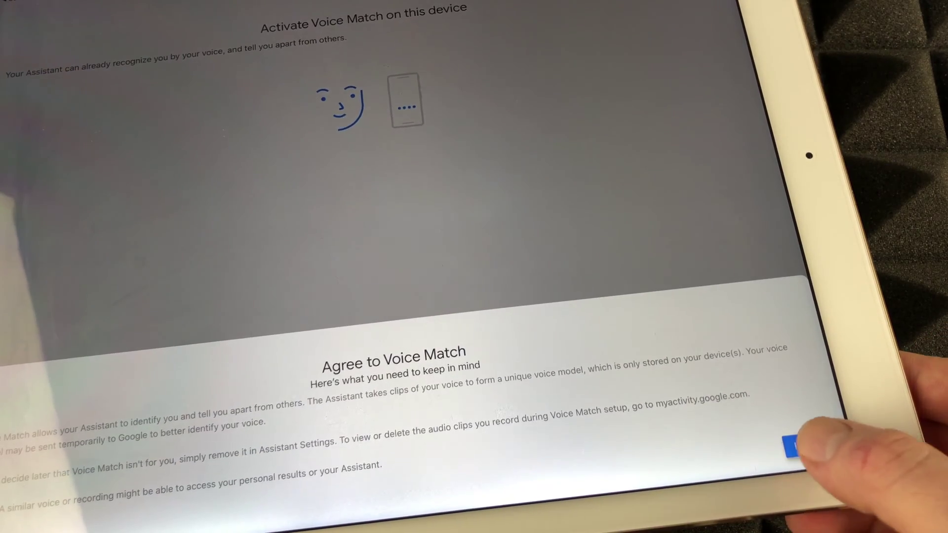
pyautogui.click(793, 446)
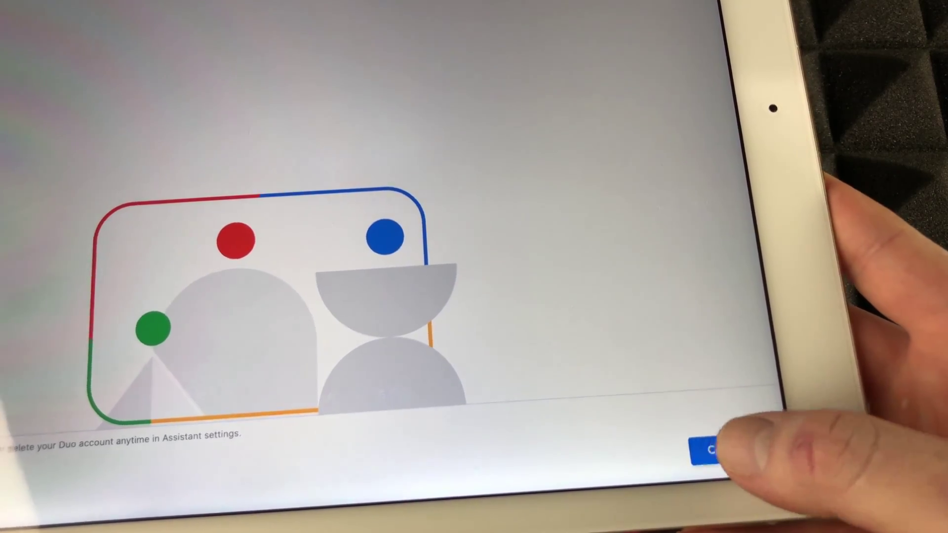
# Accept voice calls with the existing Duo account and continue to the Hey Google examples
pyautogui.click(711, 450)
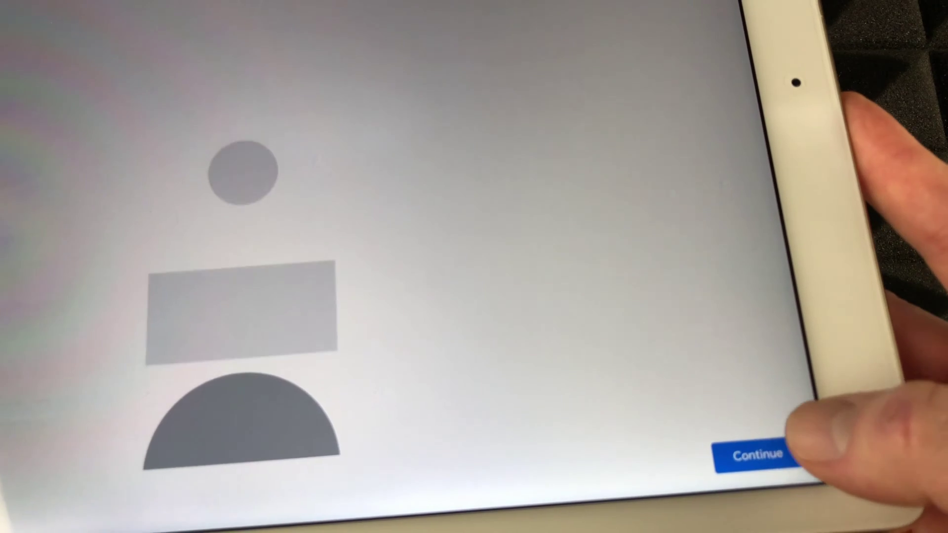
pyautogui.click(722, 465)
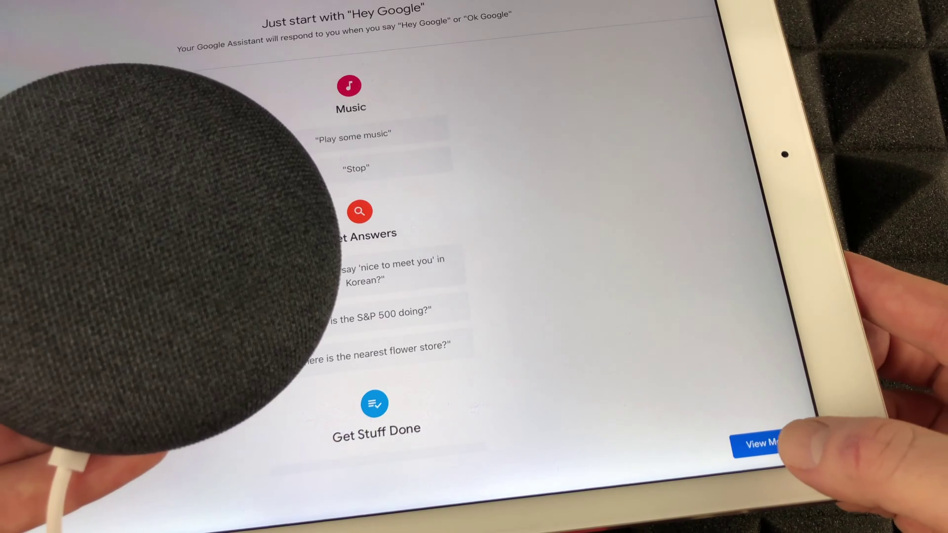
# Expand the Hey Google command examples to show the full list and the finish option
pyautogui.click(768, 443)
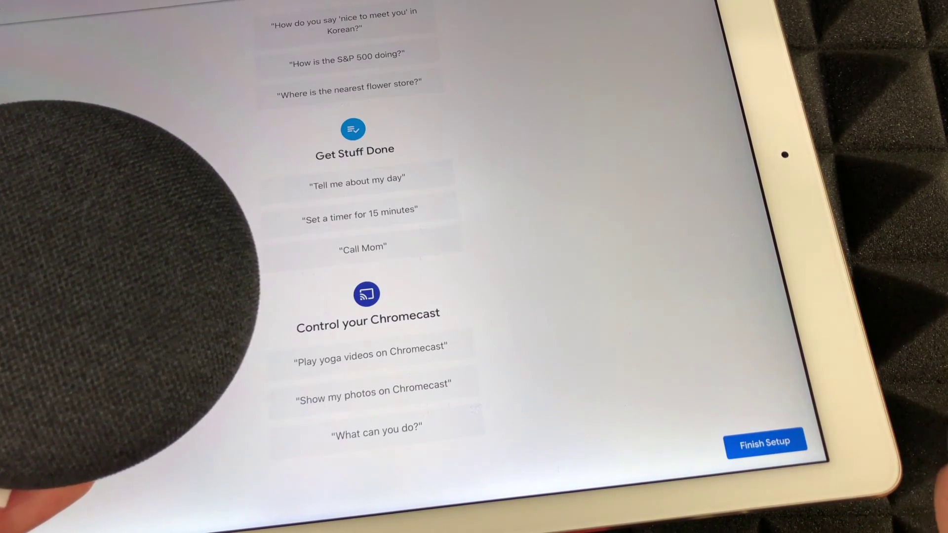